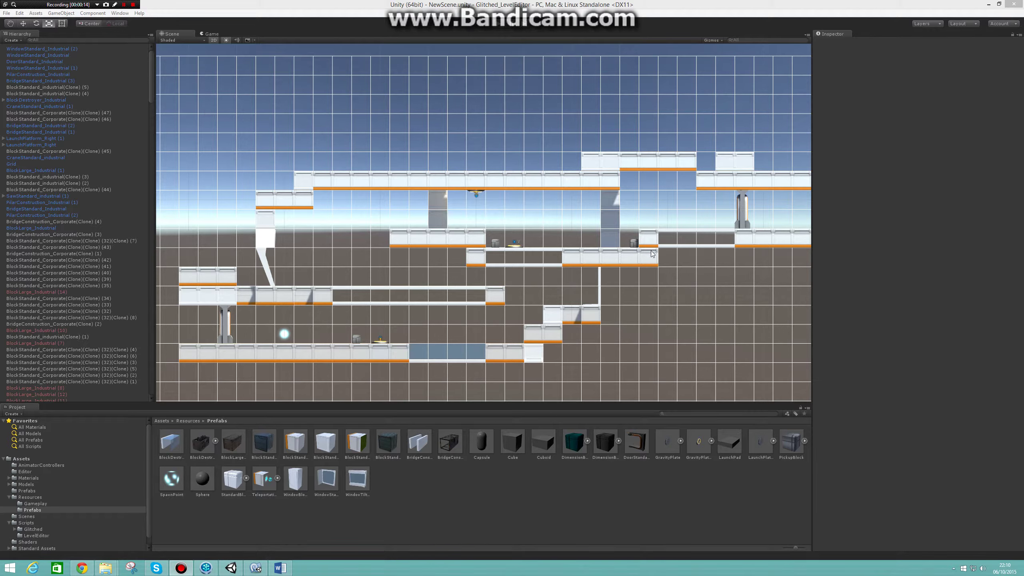
- Inspect the level's depth in the 3D perspective view and return to the flat 2D scene view
{"action": "left_click_drag", "start_coordinate": [712, 301], "coordinate": [797, 267]}
{"action": "key", "text": "r"}
{"action": "left_click", "coordinate": [213, 40]}
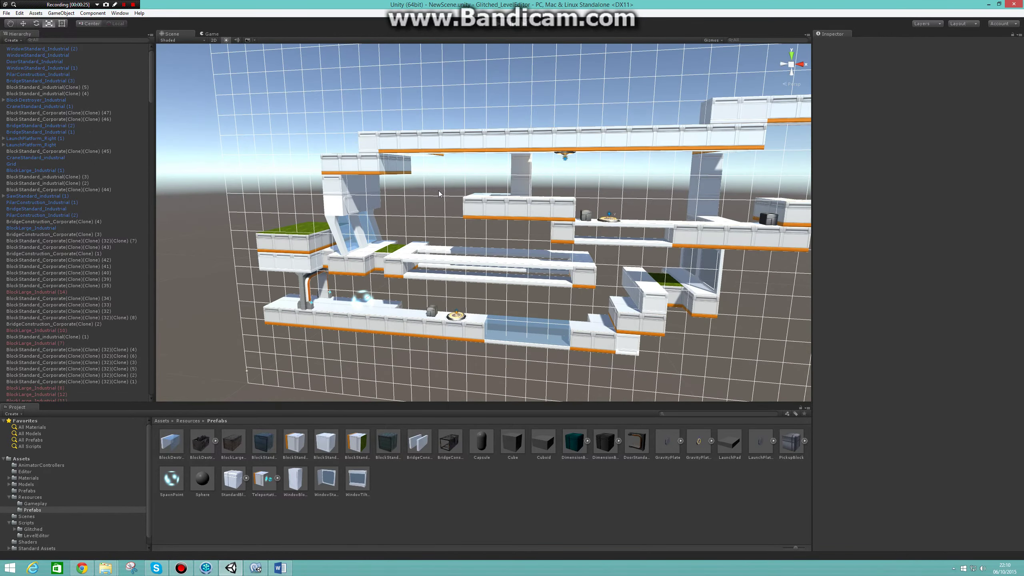
{"action": "mouse_move", "coordinate": [405, 189]}
{"action": "left_mouse_down", "text": "alt"}
{"action": "mouse_move", "coordinate": [503, 196]}
{"action": "mouse_move", "coordinate": [424, 192]}
{"action": "left_mouse_up", "text": "alt"}
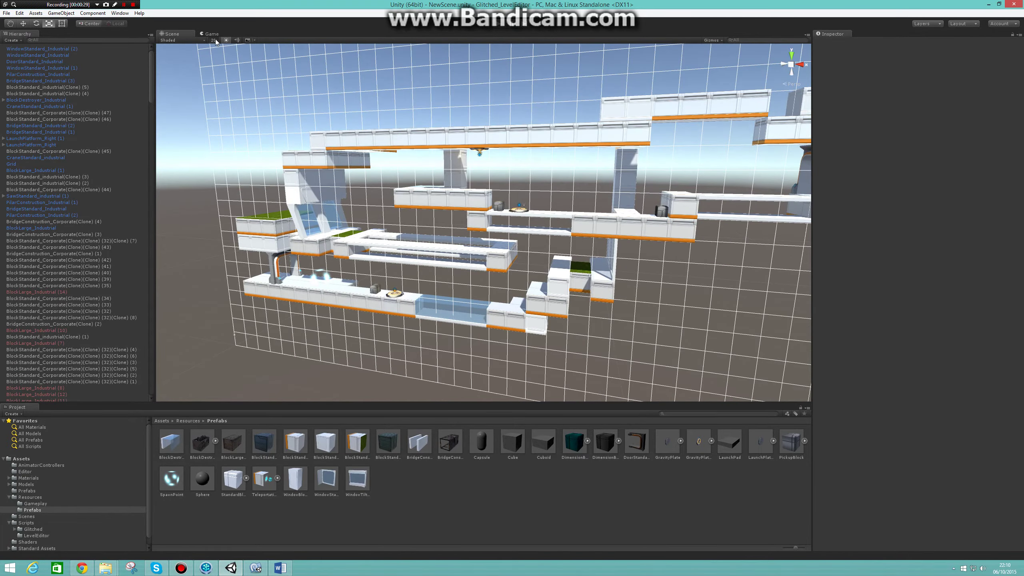
{"action": "left_click", "coordinate": [213, 39]}
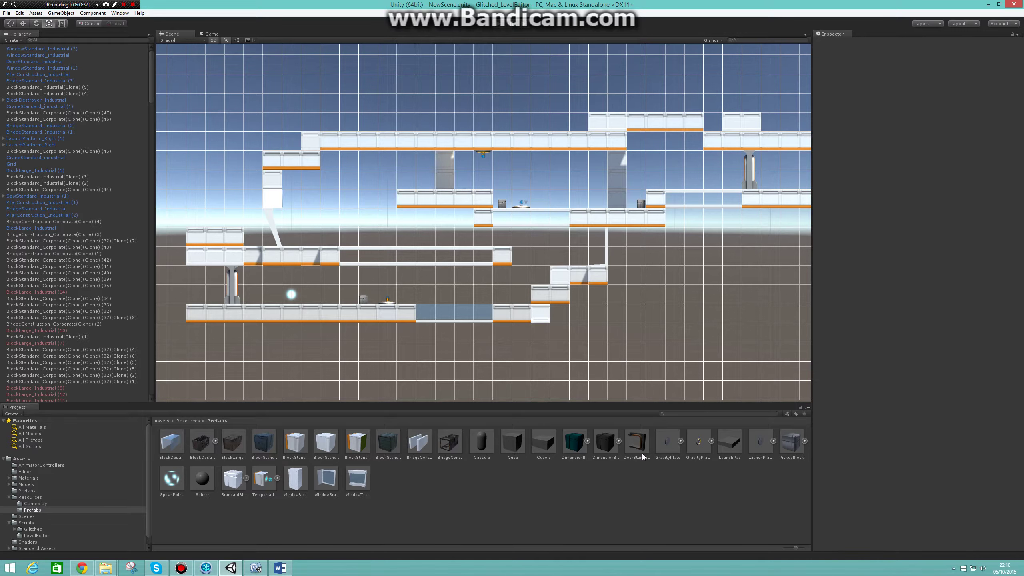
- Open the Grid object's Grid Window and move it clear of the Grid script settings
{"action": "left_click", "coordinate": [32, 163]}
{"action": "left_click", "coordinate": [840, 189]}
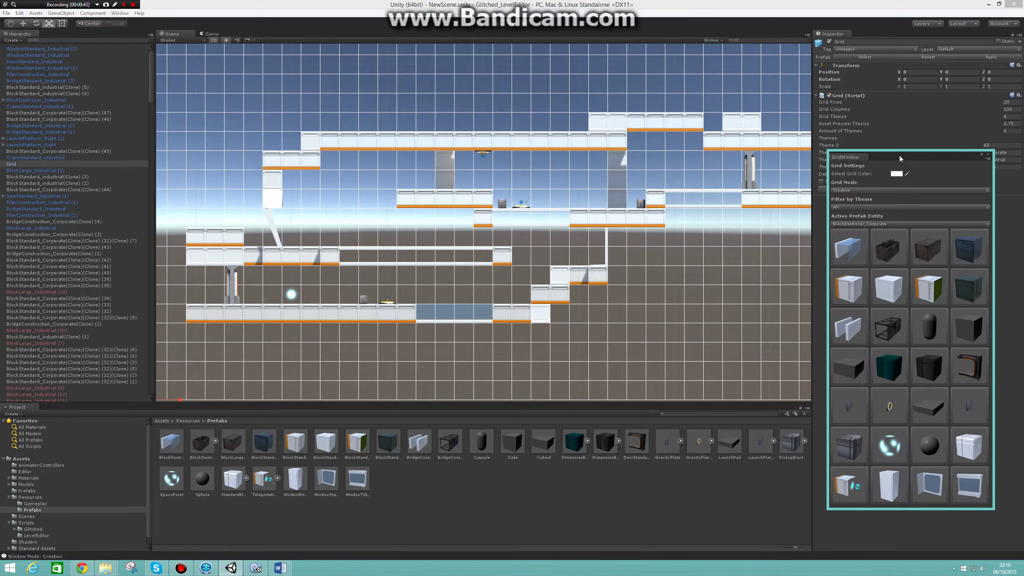
{"action": "left_click_drag", "start_coordinate": [898, 155], "coordinate": [690, 133]}
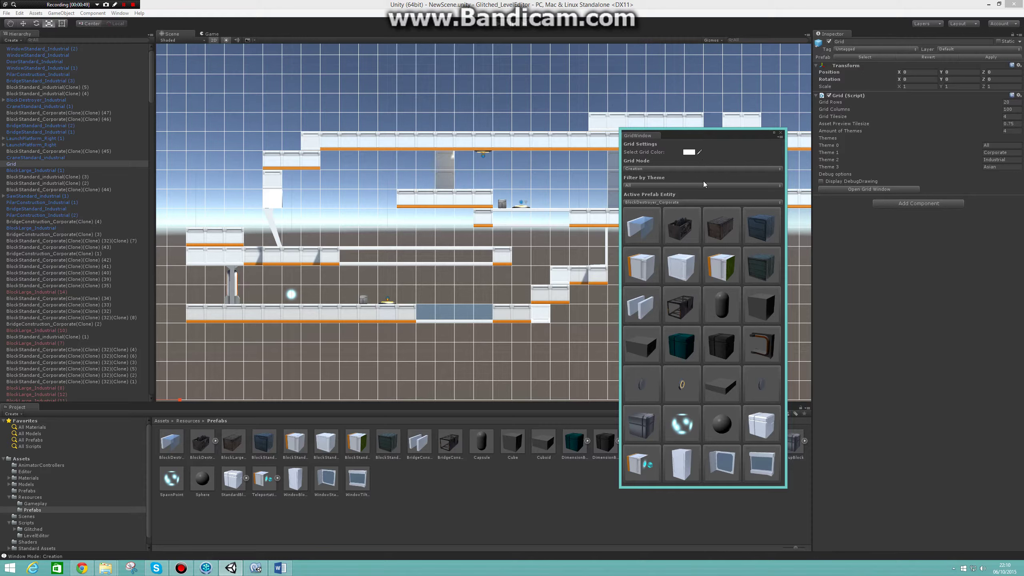
- Filter the grid prefabs by the Corporate theme and make BlockStandard_Corporate_01 the active prefab
{"action": "left_click", "coordinate": [663, 186]}
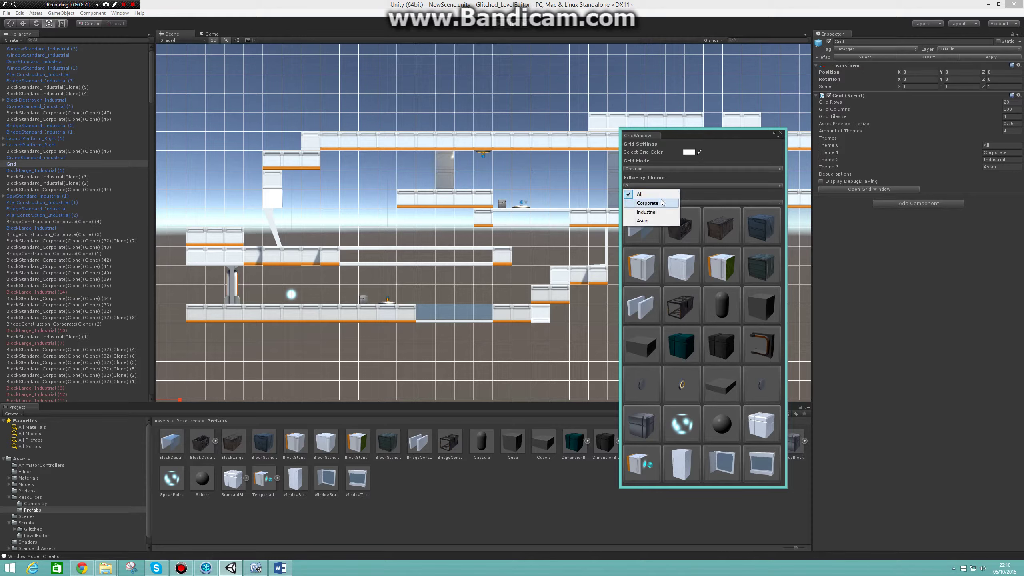
{"action": "left_click", "coordinate": [661, 203]}
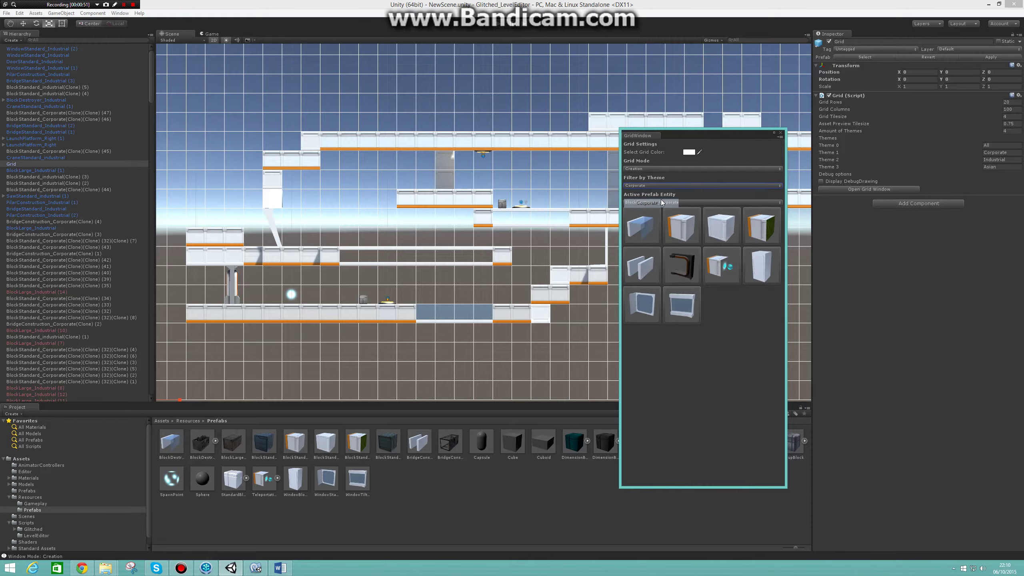
{"action": "left_click", "coordinate": [687, 231]}
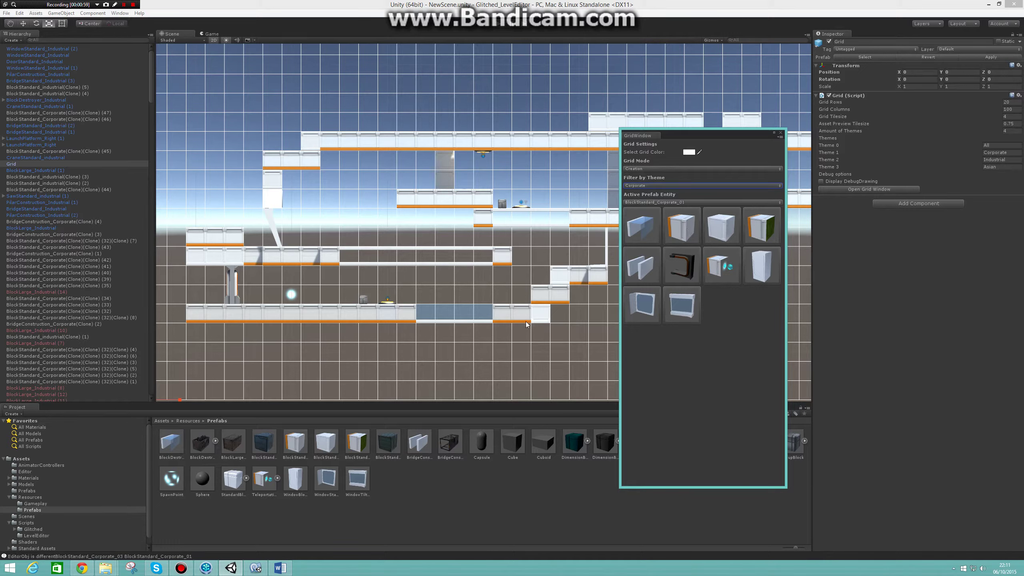
- Place a continuous row of Corporate blocks one grid cell below the lowest platform, ending under its far right blocks
{"action": "left_click", "coordinate": [304, 339]}
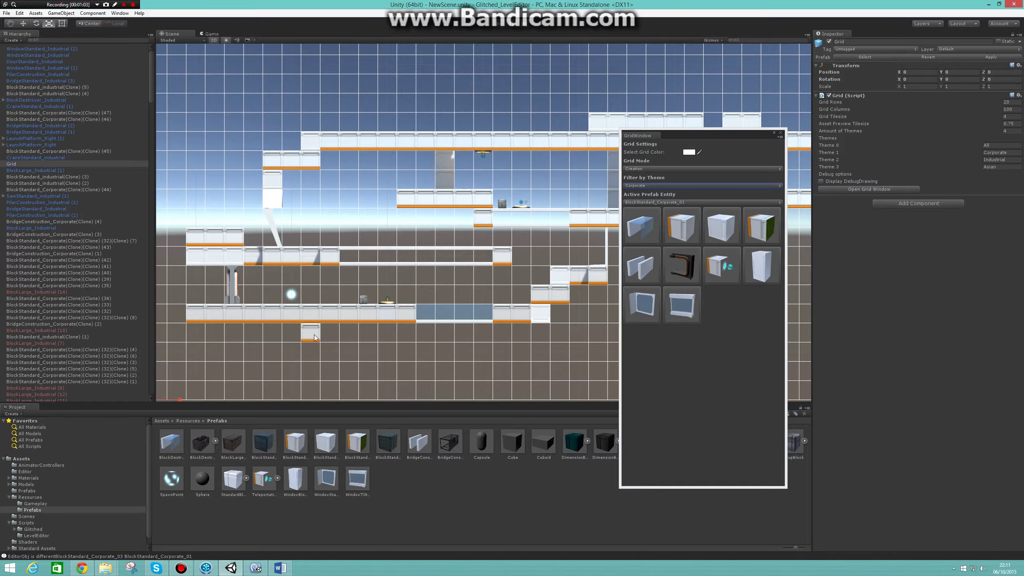
{"action": "left_click", "coordinate": [333, 337]}
{"action": "left_click", "coordinate": [353, 335]}
{"action": "left_click", "coordinate": [366, 335]}
{"action": "left_click_drag", "start_coordinate": [400, 336], "coordinate": [518, 331]}
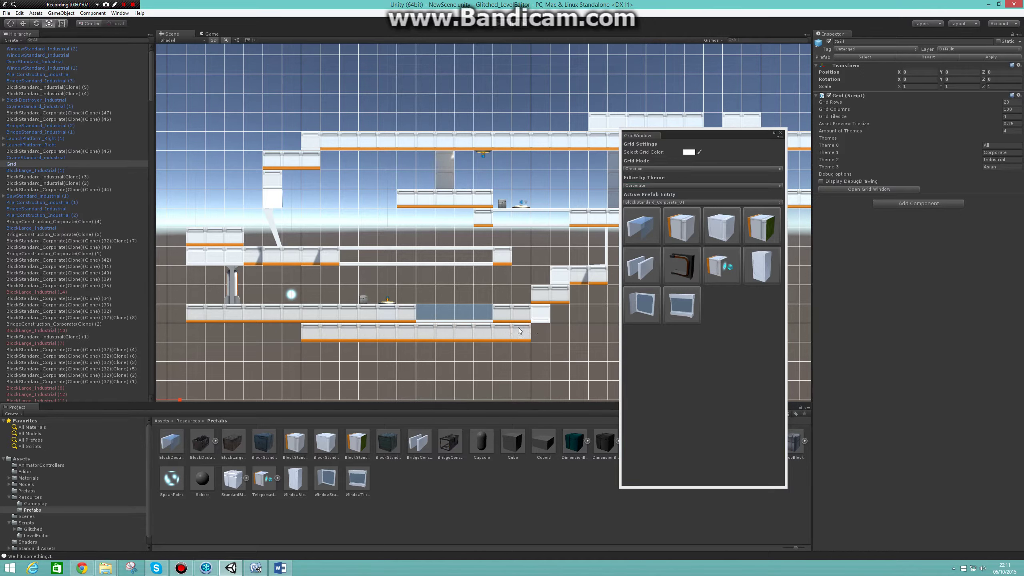
- Delete two neighbouring blocks from the lowest platform, directly above the start of the new block row
{"action": "right_click", "coordinate": [315, 311]}
{"action": "right_click", "coordinate": [313, 314]}
{"action": "right_click", "coordinate": [327, 314]}
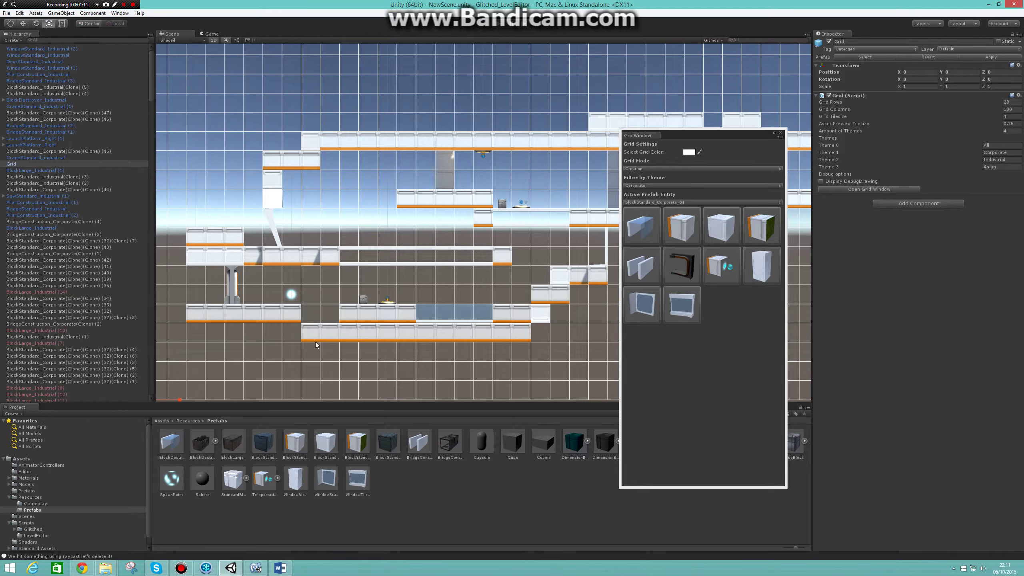
- Add a block at the left end of the new row and rotate the row's first four blocks upside down
{"action": "left_click", "coordinate": [292, 336]}
{"action": "middle_click", "coordinate": [297, 334]}
{"action": "middle_click", "coordinate": [312, 336]}
{"action": "middle_click", "coordinate": [333, 335]}
{"action": "middle_click", "coordinate": [344, 334]}
{"action": "left_click", "coordinate": [322, 358]}
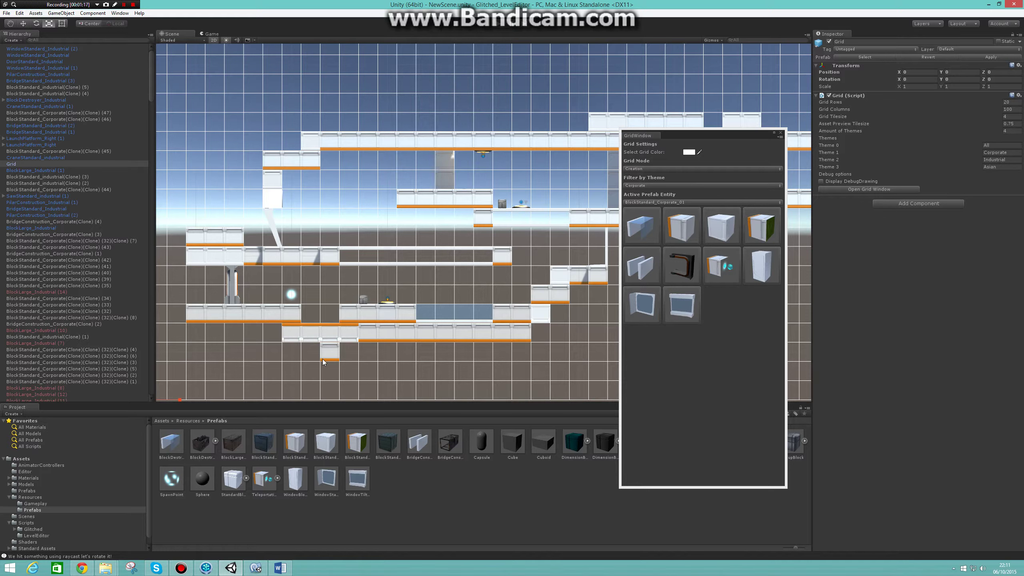
{"action": "left_click", "coordinate": [327, 353]}
- Try 10 grid rows on the Grid script and restore the value to 20
{"action": "left_click", "coordinate": [1007, 102]}
{"action": "type", "text": "10"}
{"action": "key", "text": "BackSpace"}
{"action": "key", "text": "BackSpace"}
{"action": "type", "text": "20"}
- Try grid tile sizes of 2 and 8 and restore the tile size to 4
{"action": "left_click", "coordinate": [1007, 115]}
{"action": "type", "text": "2"}
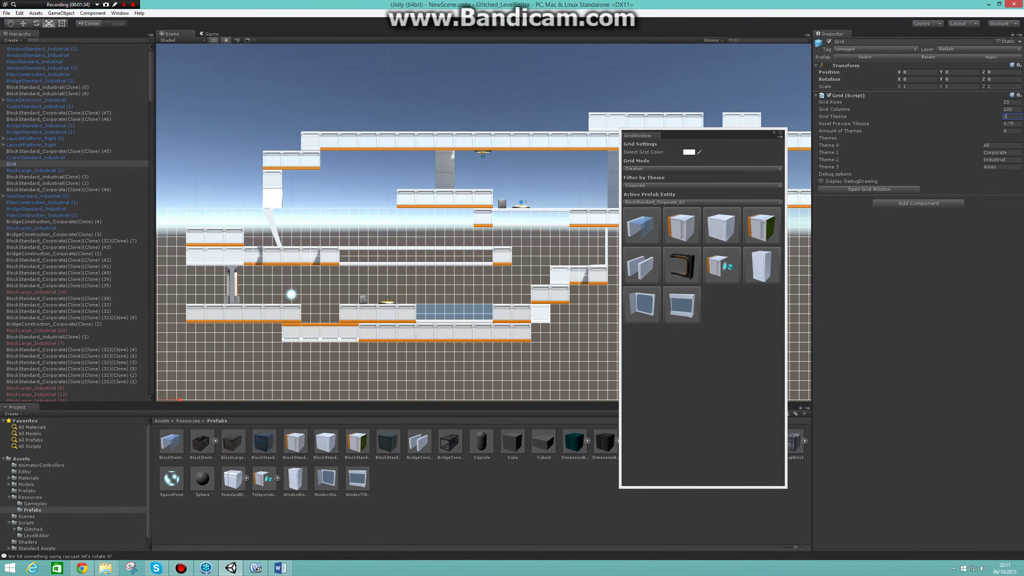
{"action": "key", "text": "BackSpace"}
{"action": "type", "text": "8"}
{"action": "key", "text": "BackSpace"}
{"action": "type", "text": "4"}
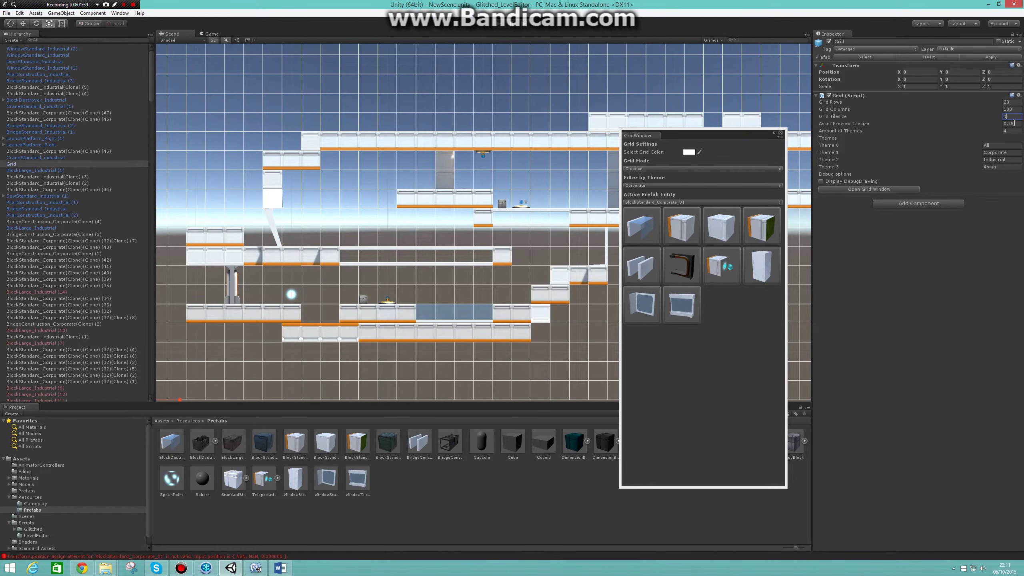
- Set the asset preview tile size to 0.5, widen the Grid Window and move it away from the level
{"action": "left_click", "coordinate": [1012, 124]}
{"action": "type", "text": "0.5"}
{"action": "left_click", "coordinate": [783, 368]}
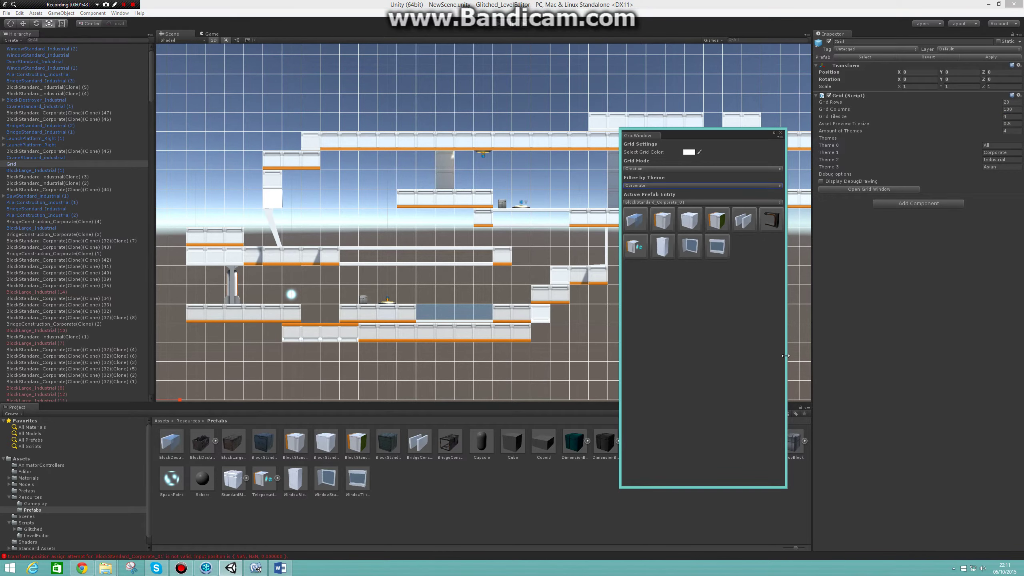
{"action": "left_click_drag", "start_coordinate": [786, 356], "coordinate": [813, 357]}
{"action": "left_click_drag", "start_coordinate": [782, 137], "coordinate": [862, 162]}
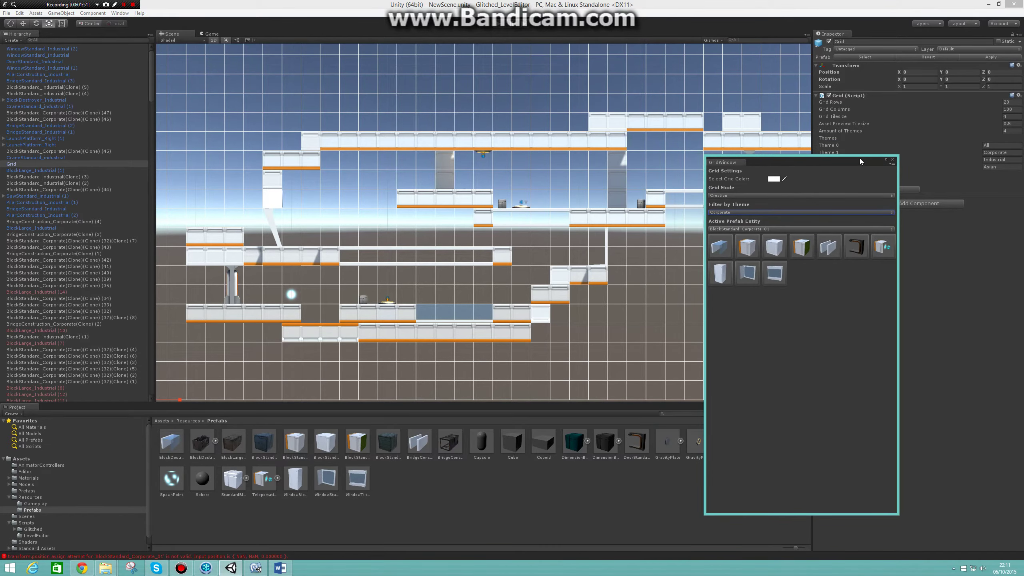
- Play-test the level from the spawn point over the new gap and gravity plates to the upper bridge, and exit play mode
{"action": "left_click", "coordinate": [501, 28]}
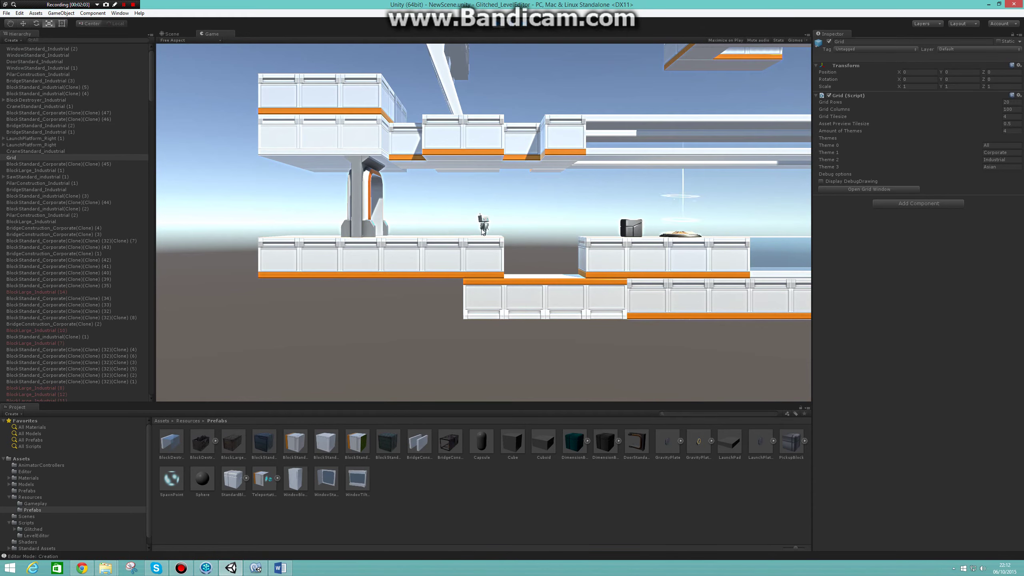
{"action": "key", "text": "d"}
{"action": "key", "text": "space"}
{"action": "key", "text": "space"}
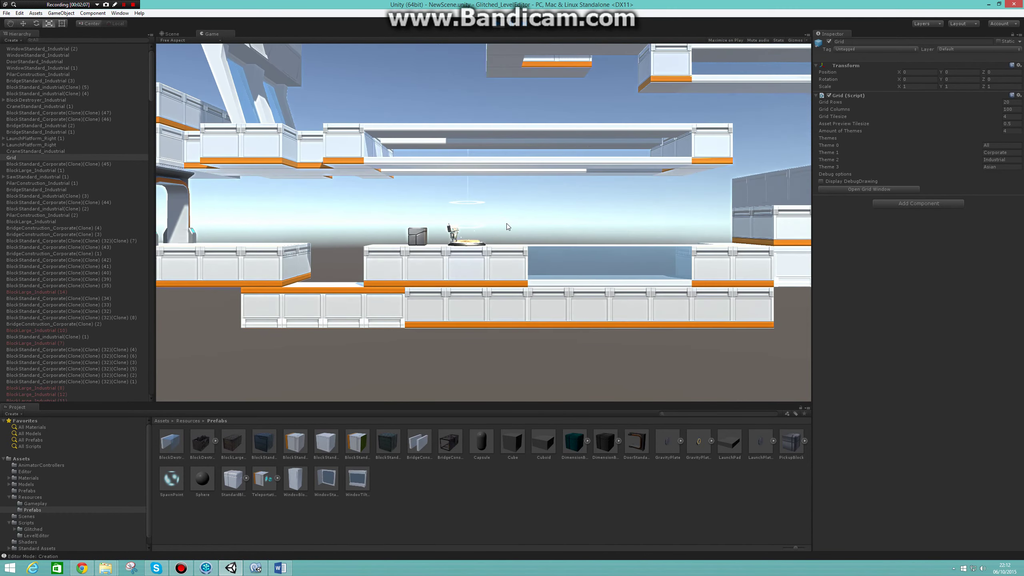
{"action": "key", "text": "d"}
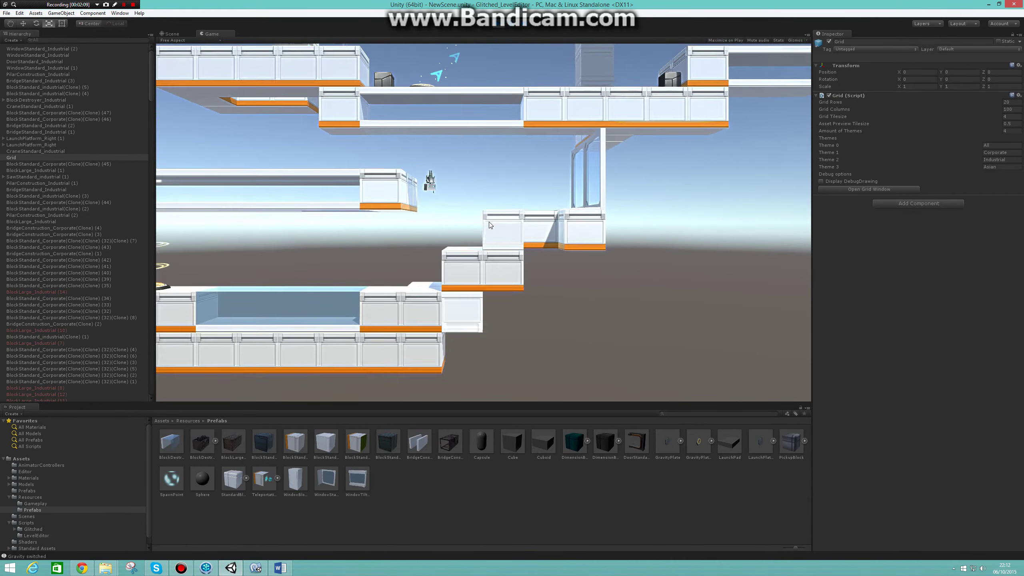
{"action": "key", "text": "a"}
{"action": "key", "text": "d"}
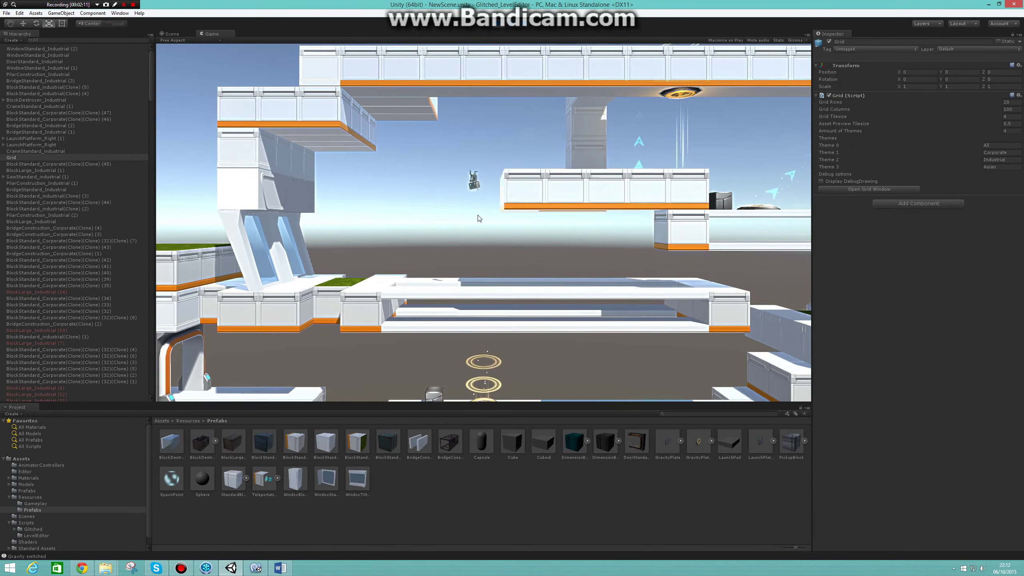
{"action": "key", "text": "d"}
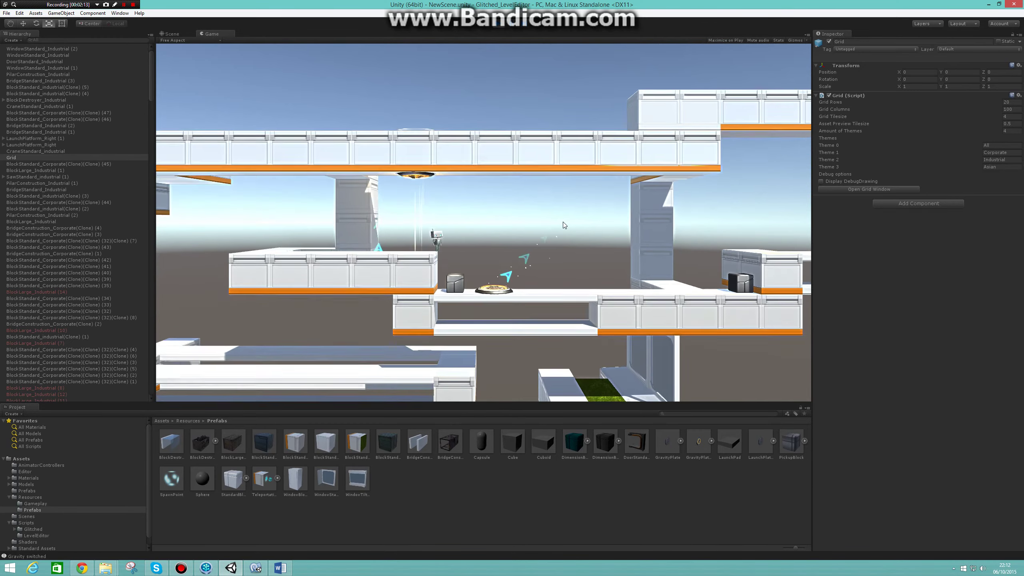
{"action": "key", "text": "d"}
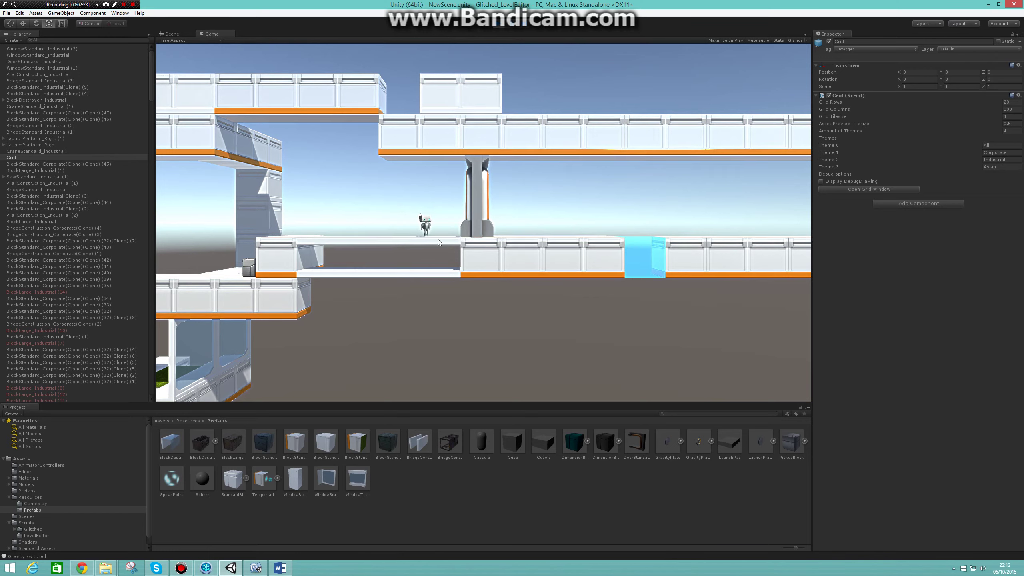
{"action": "left_click", "coordinate": [501, 25]}
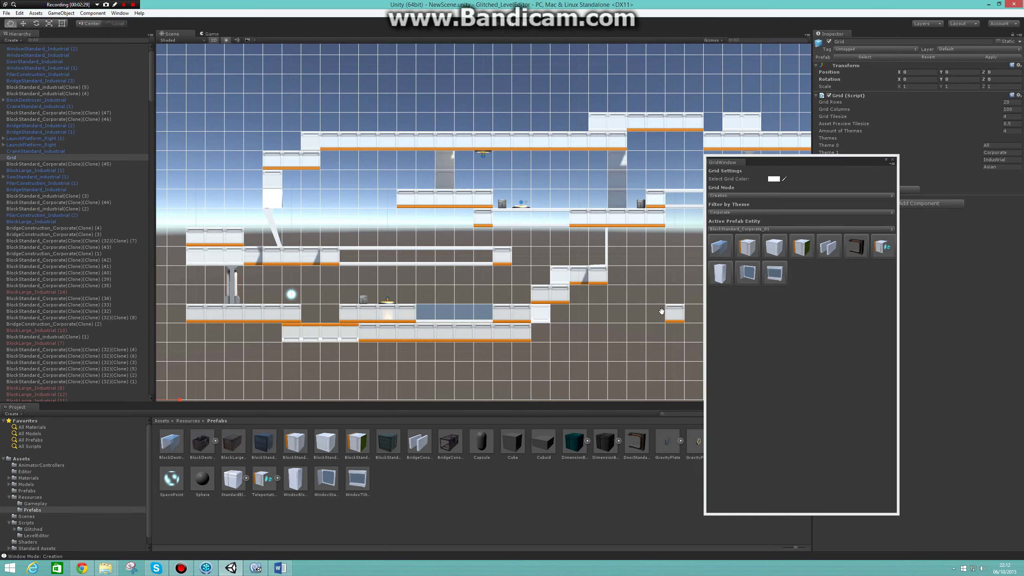
- Make BlockStandard_Corporate_03 the active prefab and delete five blocks from the middle of the platform beyond the upper bridge
{"action": "middle_click_drag", "start_coordinate": [673, 311], "coordinate": [238, 332]}
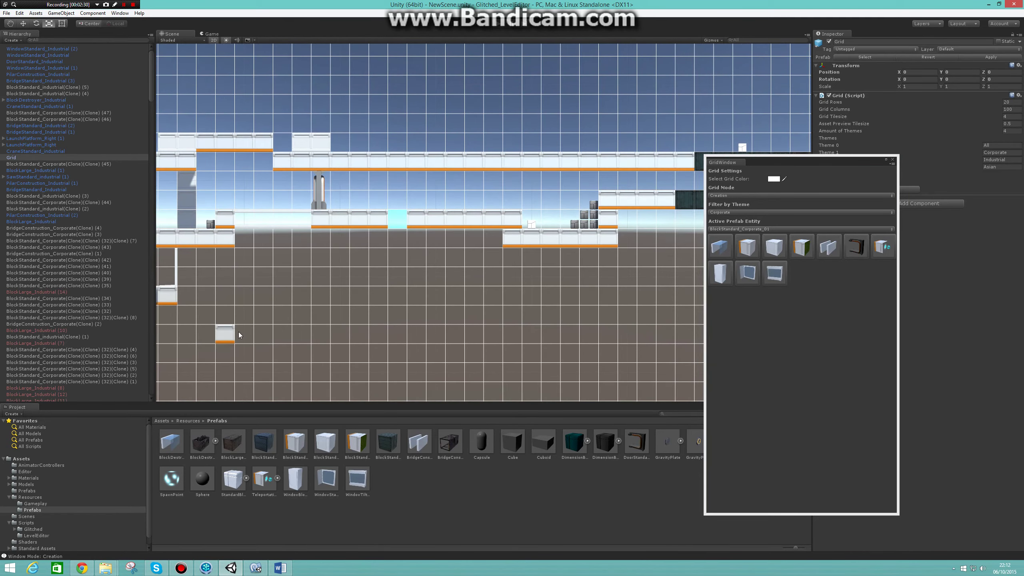
{"action": "left_click", "coordinate": [801, 253]}
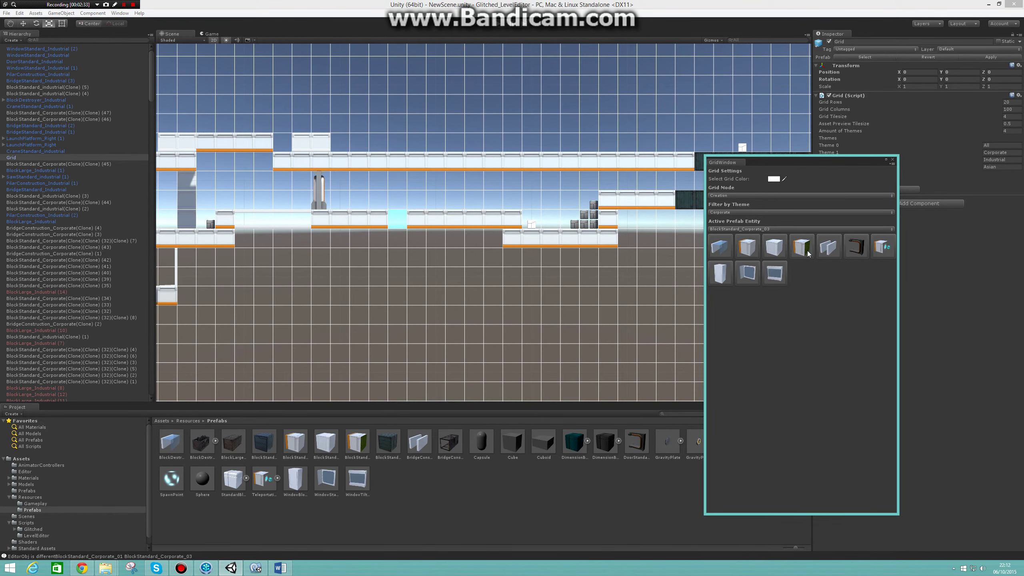
{"action": "left_click", "coordinate": [379, 222]}
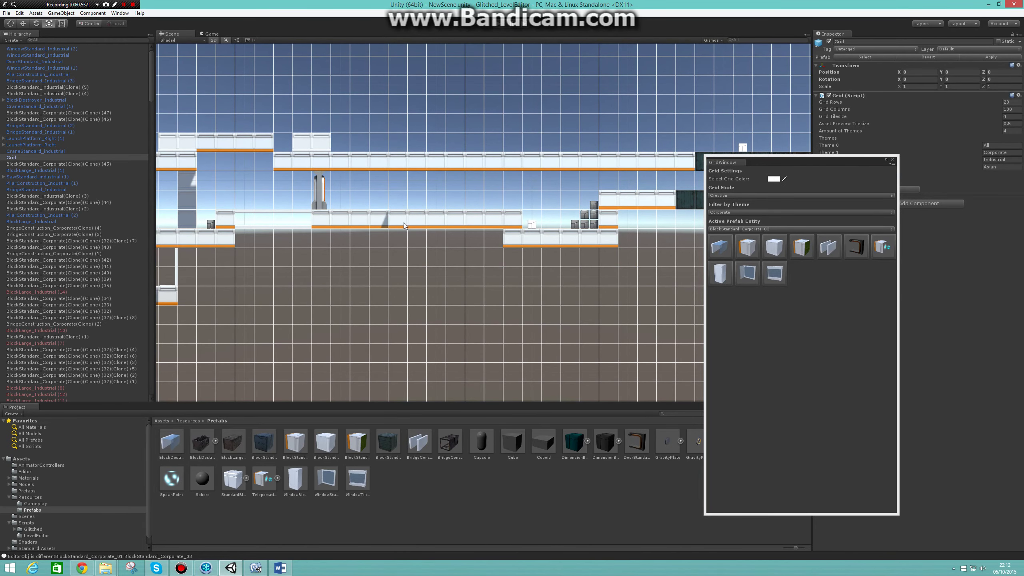
{"action": "left_click", "coordinate": [382, 226]}
{"action": "left_click", "coordinate": [382, 225]}
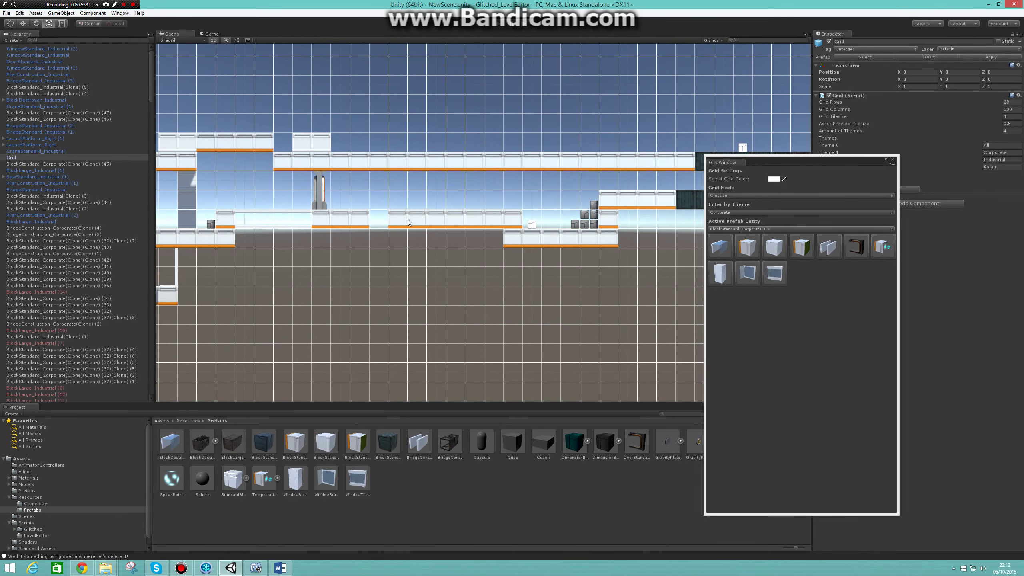
{"action": "left_click", "coordinate": [434, 225]}
{"action": "right_click", "coordinate": [436, 224]}
{"action": "right_click", "coordinate": [459, 225]}
- Build a stepped pit of BlockStandard_Corporate_03 blocks under the gap, with a four-block floor and raised blocks on both sides
{"action": "left_click", "coordinate": [382, 239]}
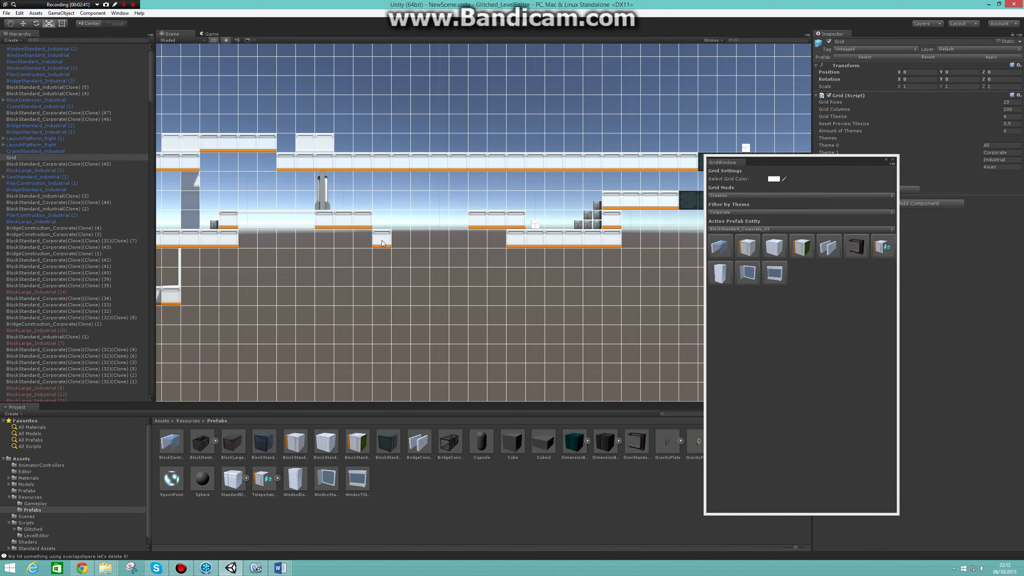
{"action": "left_click", "coordinate": [401, 257]}
{"action": "left_click", "coordinate": [420, 257]}
{"action": "left_click", "coordinate": [439, 257]}
{"action": "left_click", "coordinate": [439, 238]}
{"action": "left_click", "coordinate": [462, 256]}
{"action": "left_click", "coordinate": [475, 311]}
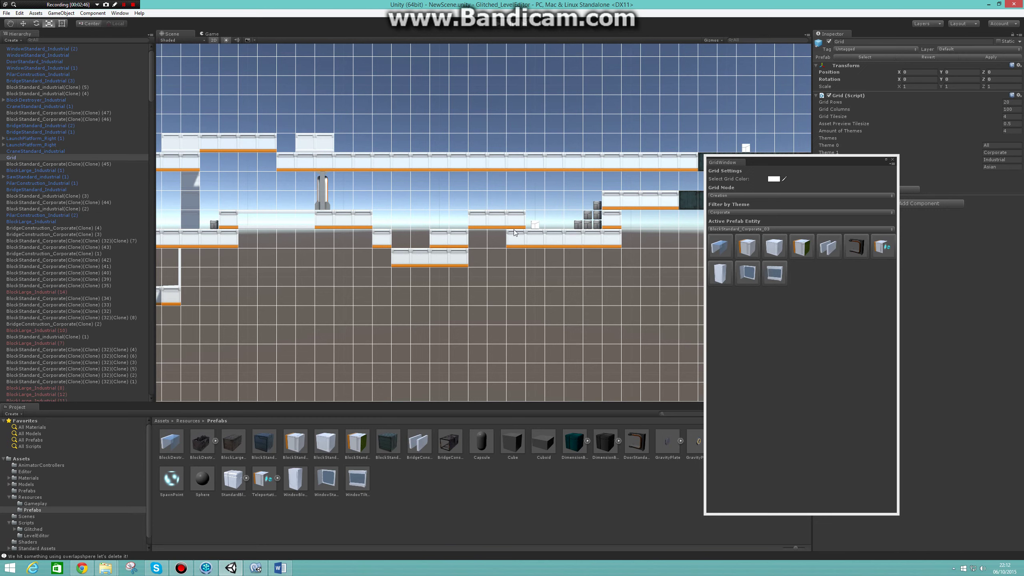
- Set the grid mode to Selection and move the spawn point onto the upper bridge before the new pit
{"action": "left_click", "coordinate": [728, 195]}
{"action": "left_click", "coordinate": [734, 204]}
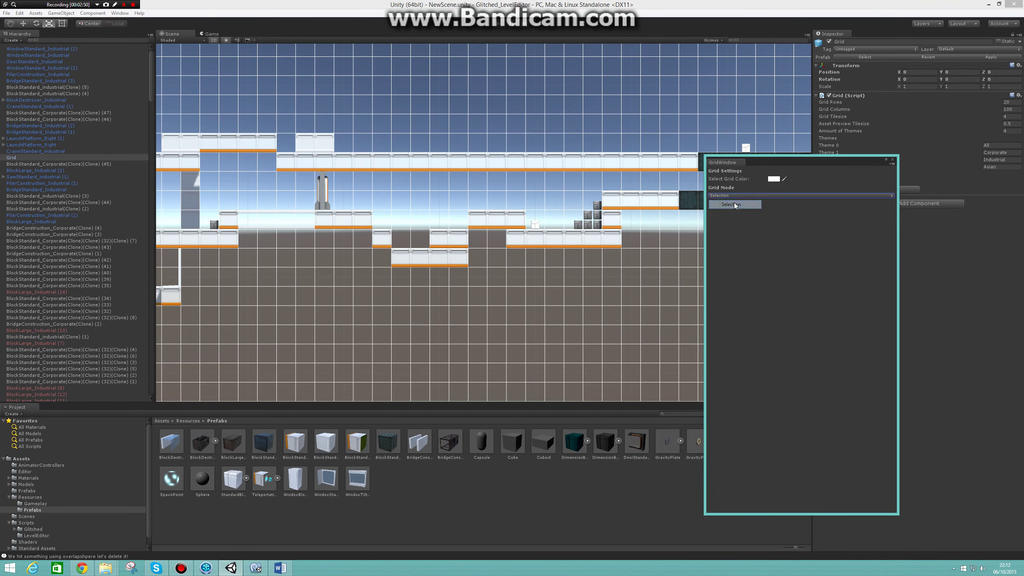
{"action": "middle_click_drag", "start_coordinate": [476, 296], "coordinate": [850, 304]}
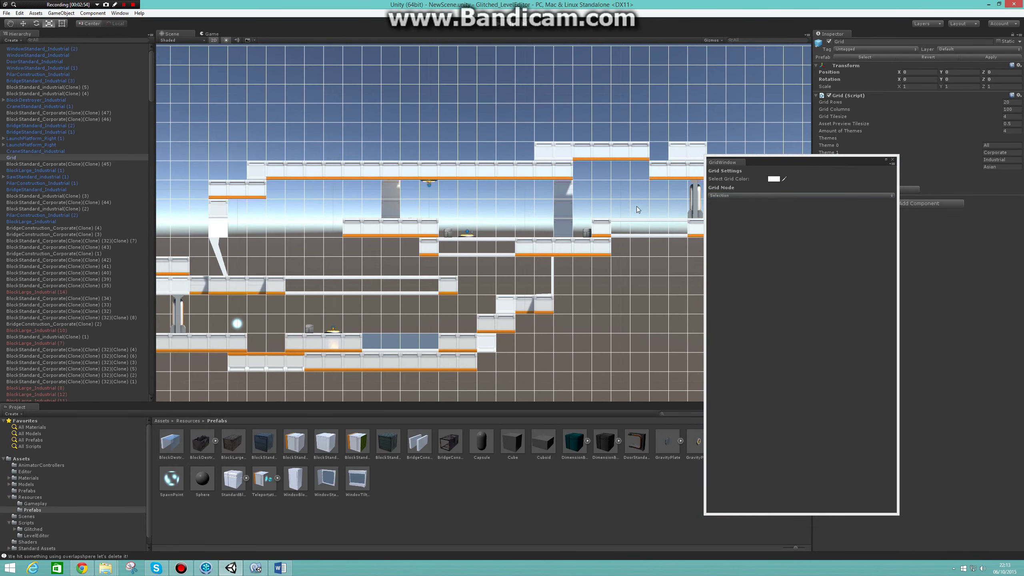
{"action": "middle_click_drag", "start_coordinate": [657, 272], "coordinate": [321, 290]}
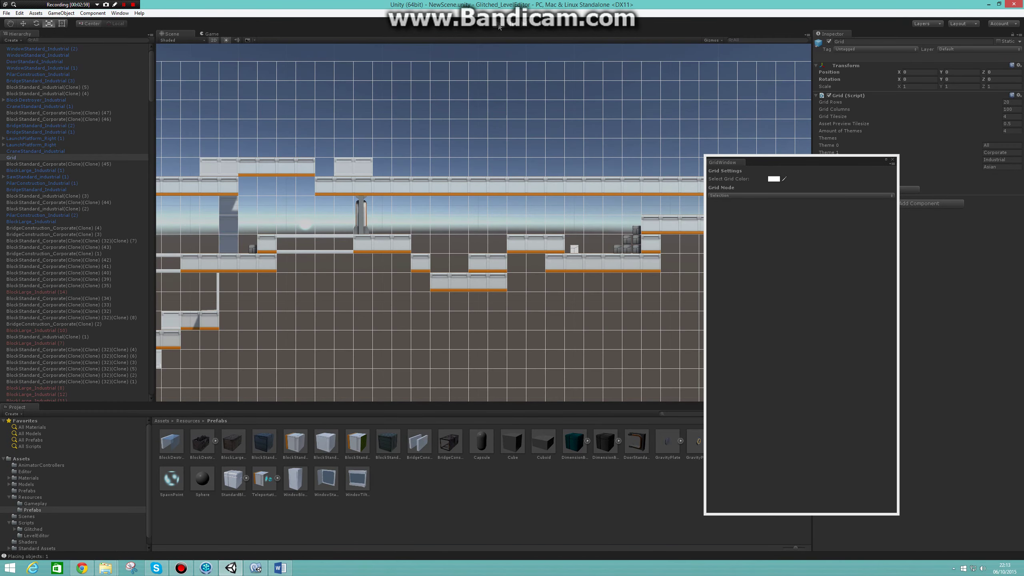
- Play-test the level from the relocated spawn point, running past the pillar and jumping across the new pit
{"action": "left_click", "coordinate": [498, 25]}
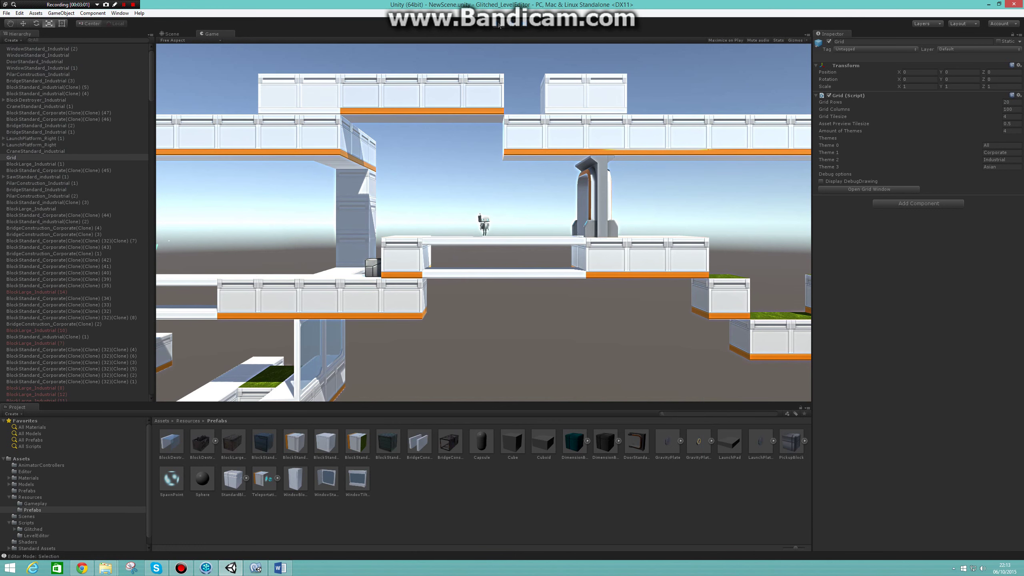
{"action": "key", "text": "d"}
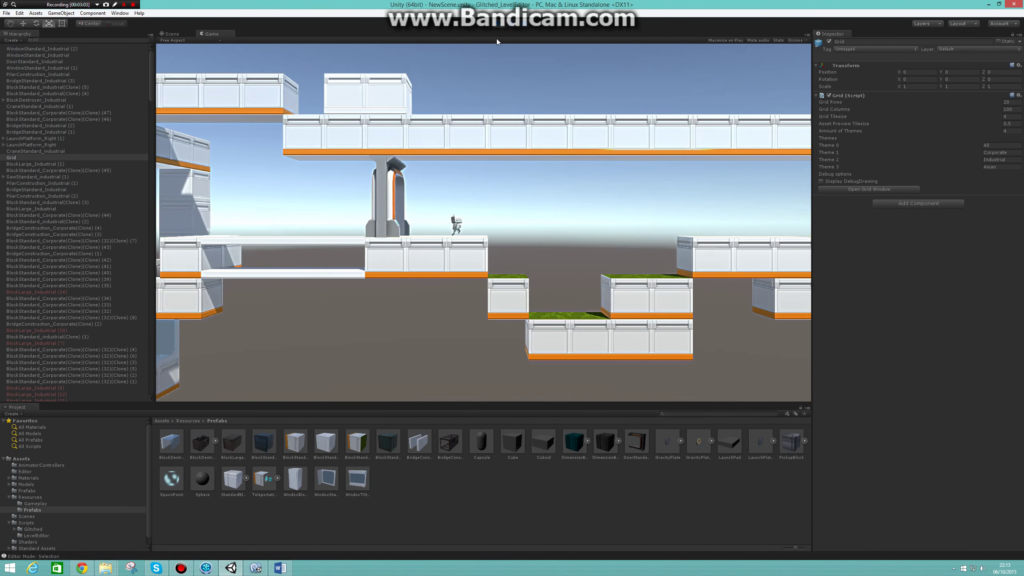
{"action": "key", "text": "d"}
{"action": "key", "text": "space"}
{"action": "key", "text": "space"}
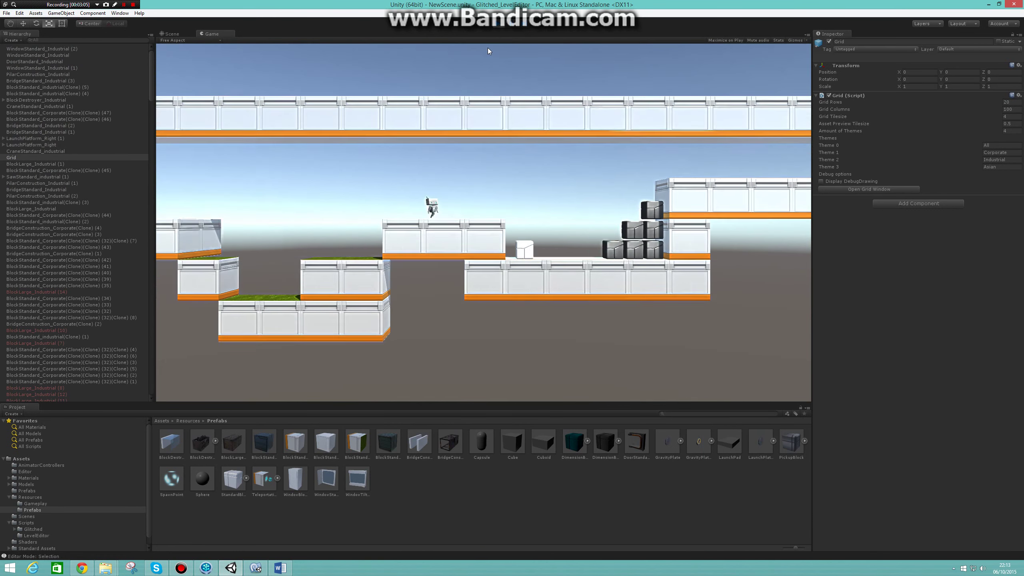